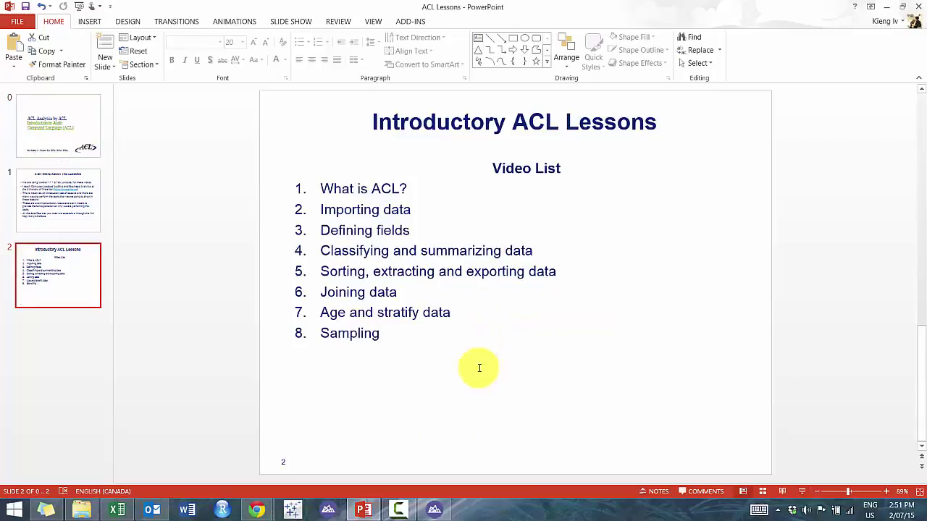
Open the _Employee_May table and start a sample with the Random selection method.
{"action": "left_click", "coordinate": [429, 507]}
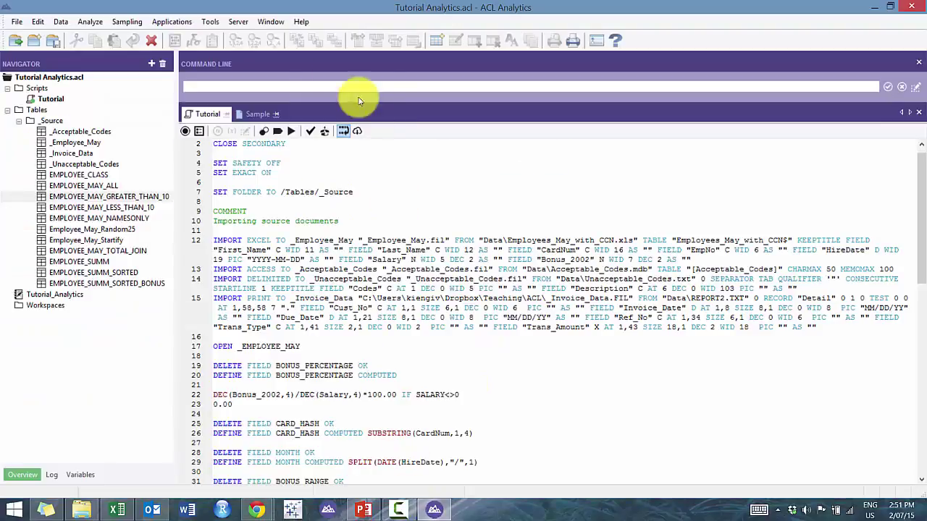
{"action": "left_click", "coordinate": [128, 21]}
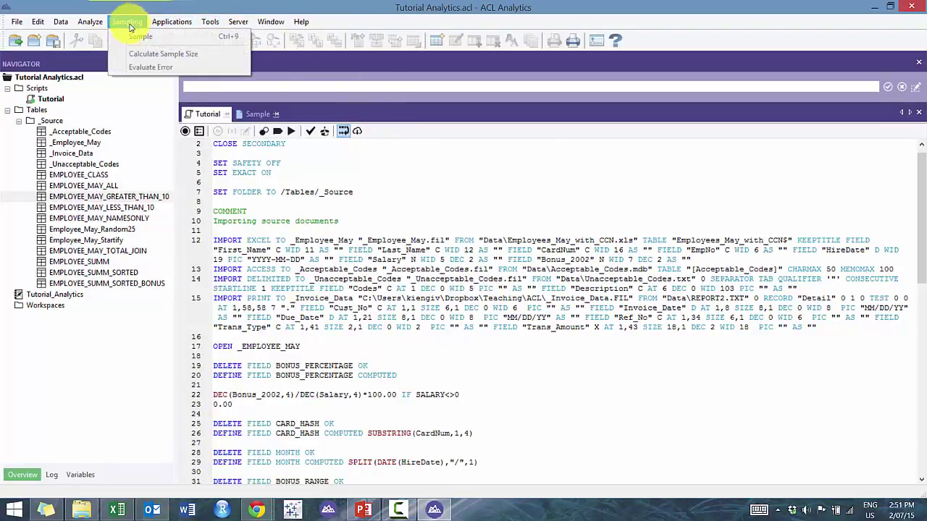
{"action": "double_click", "coordinate": [94, 143]}
{"action": "left_click", "coordinate": [100, 148]}
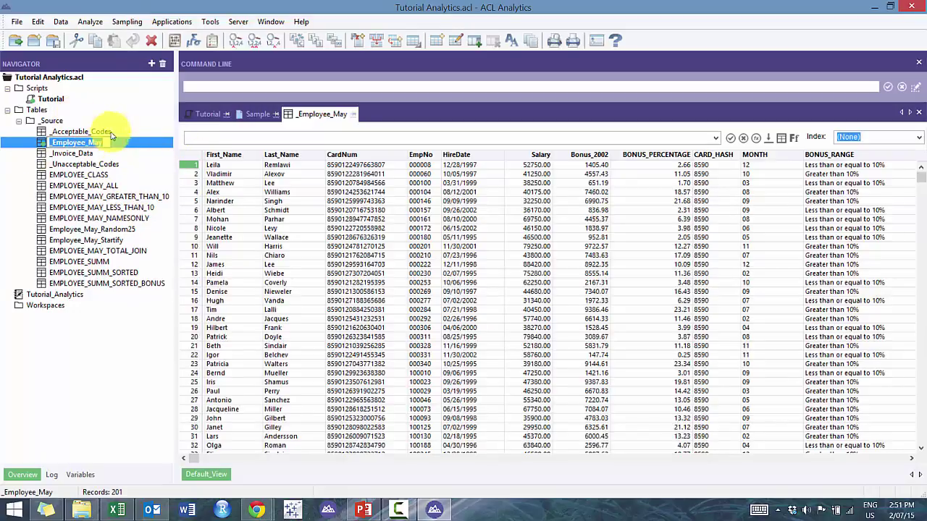
{"action": "left_click", "coordinate": [117, 20]}
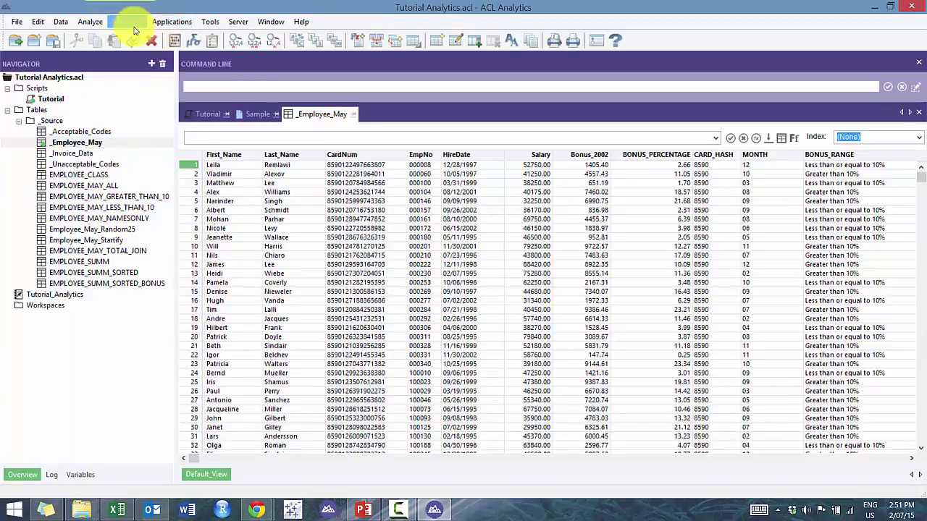
{"action": "left_click", "coordinate": [134, 38]}
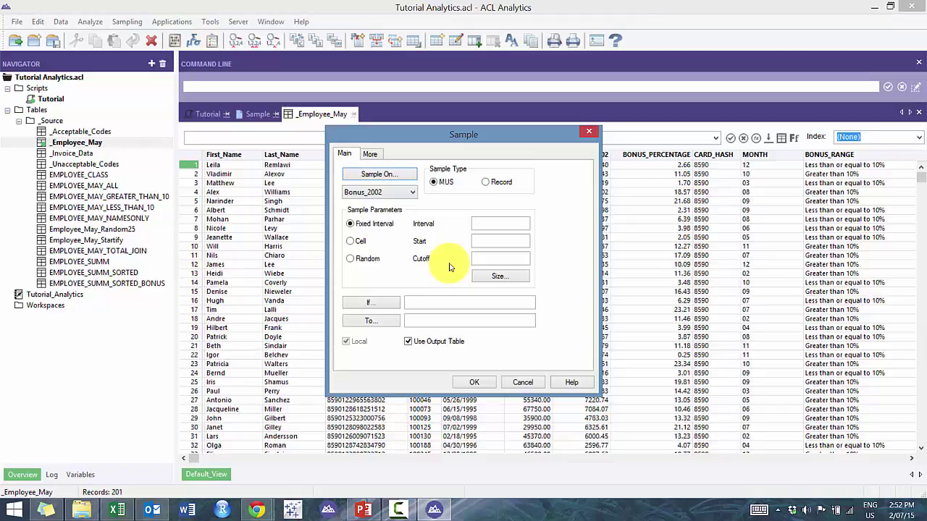
{"action": "left_click", "coordinate": [366, 263]}
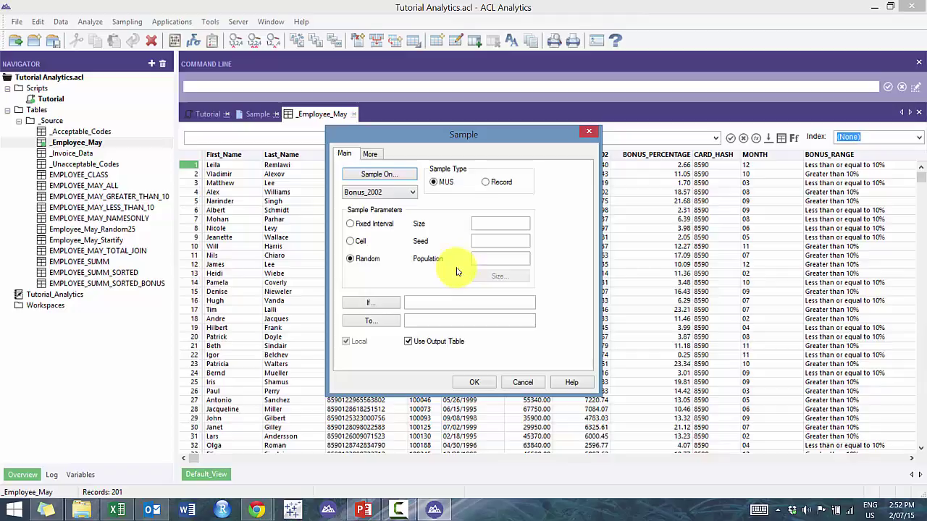
Choose Fixed Interval sampling and set the sample type to Record instead of MUS.
{"action": "left_click", "coordinate": [366, 226]}
{"action": "left_click", "coordinate": [352, 223]}
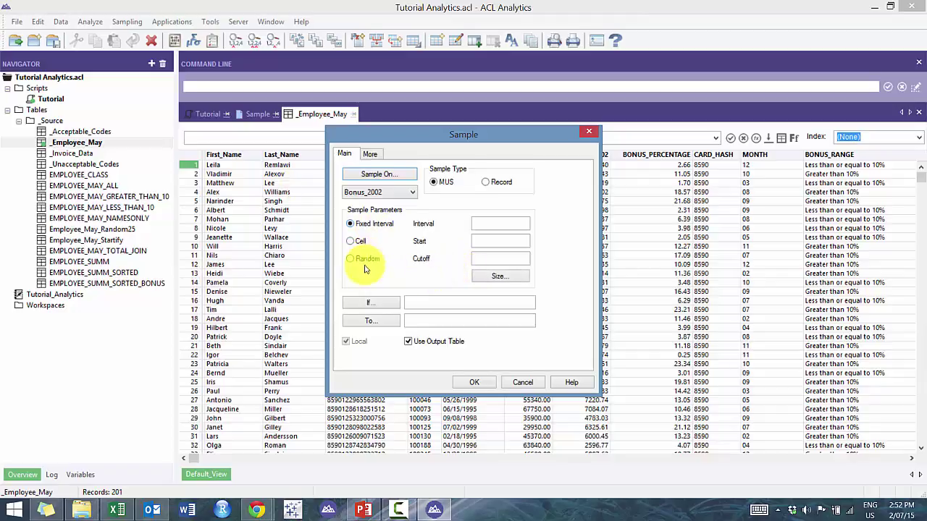
{"action": "left_click", "coordinate": [496, 182]}
{"action": "left_click", "coordinate": [440, 183]}
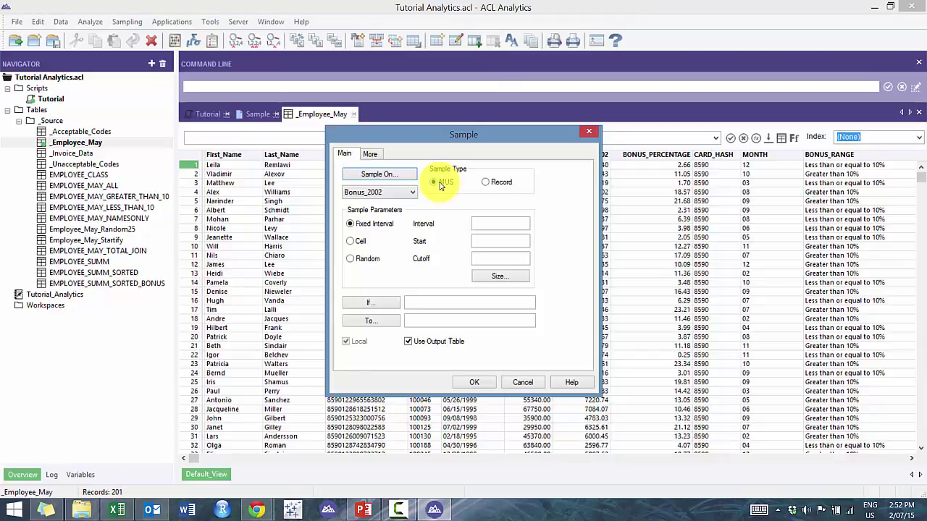
{"action": "left_click", "coordinate": [495, 183]}
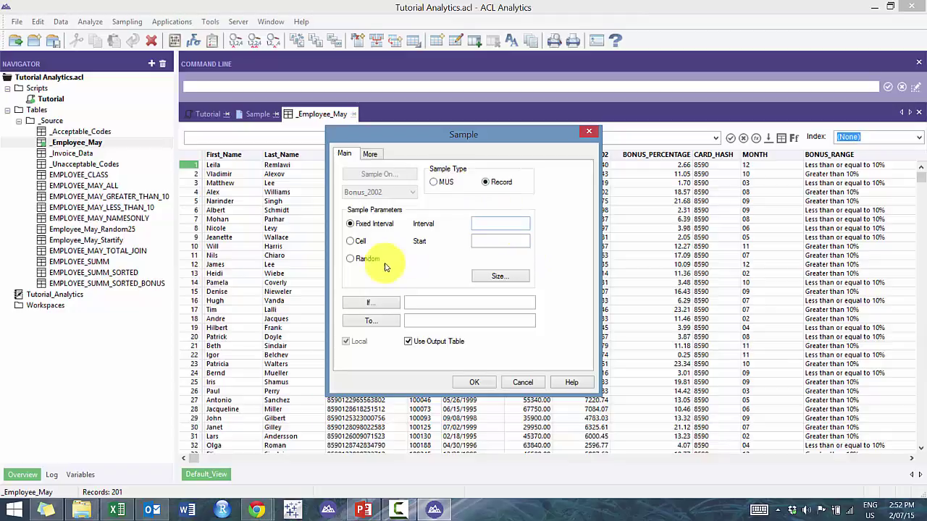
Draw a random sample of 15 from the 201 records into the Employee_May_Rand15 table.
{"action": "left_click", "coordinate": [351, 259]}
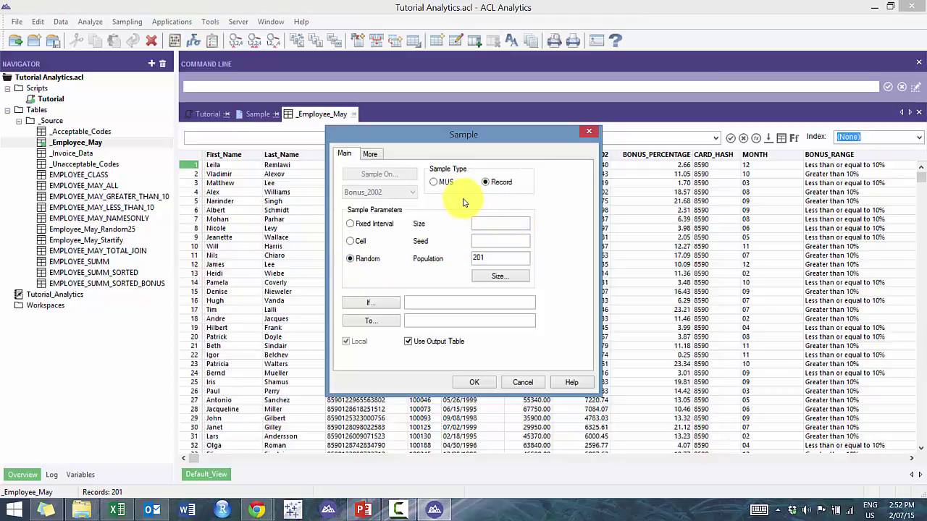
{"action": "left_click", "coordinate": [487, 224]}
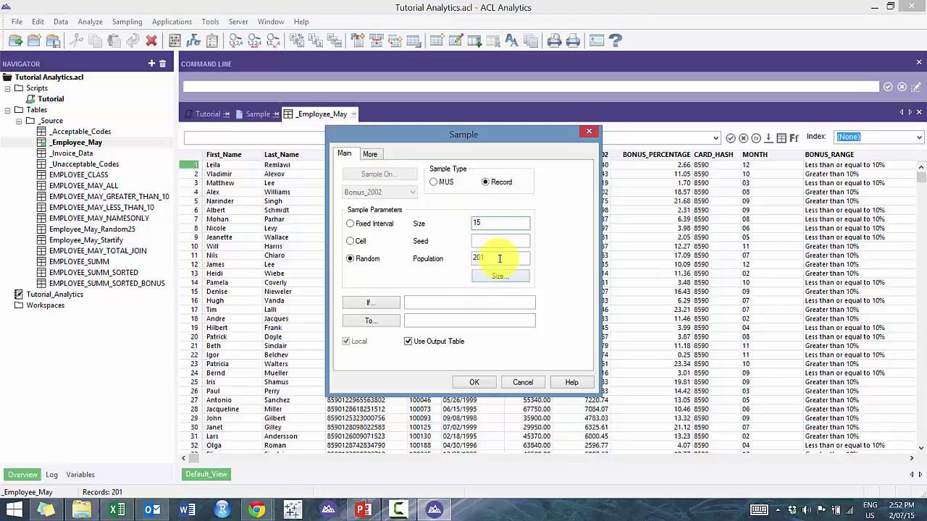
{"action": "key", "text": "Tab"}
{"action": "key", "text": "Tab"}
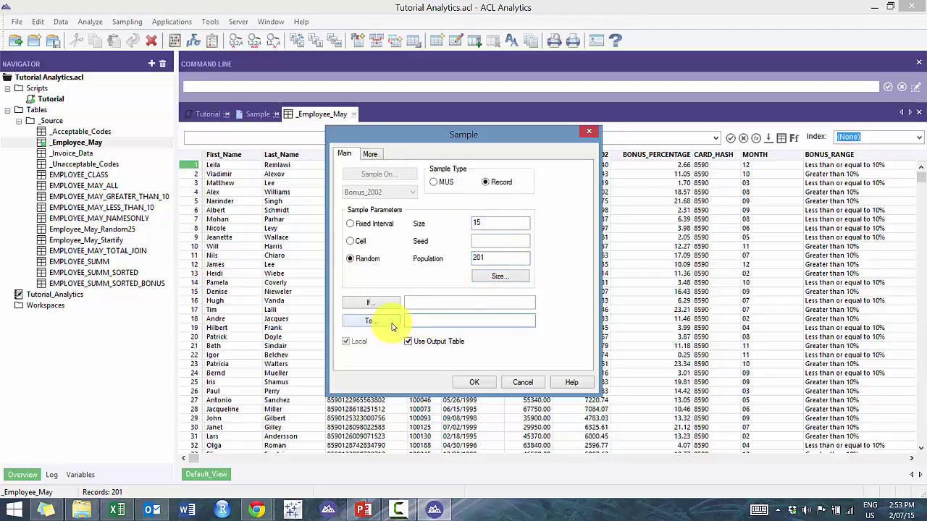
{"action": "left_click", "coordinate": [409, 322]}
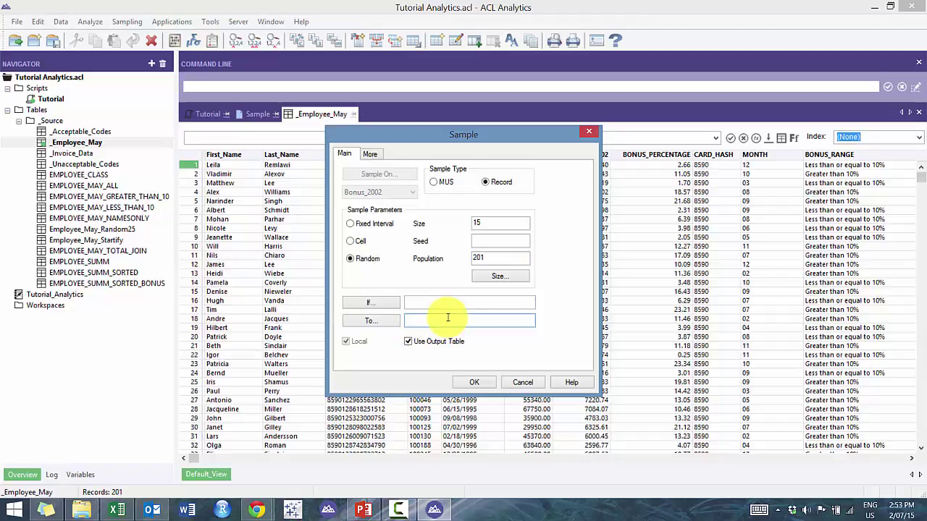
{"action": "type", "text": "Employee_May_Rand15"}
{"action": "left_click", "coordinate": [462, 383]}
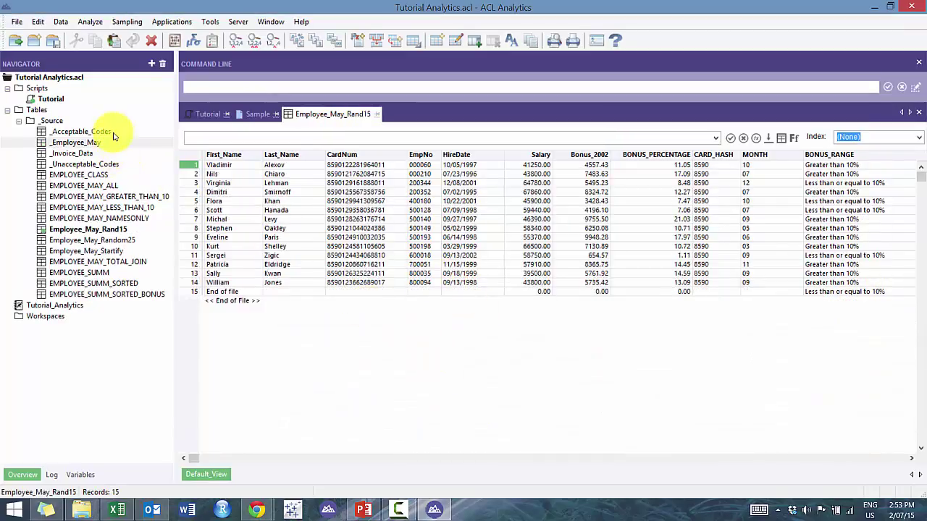
Reopen _Employee_May and start a new MUS sample with a fixed interval of 50000.
{"action": "double_click", "coordinate": [110, 142]}
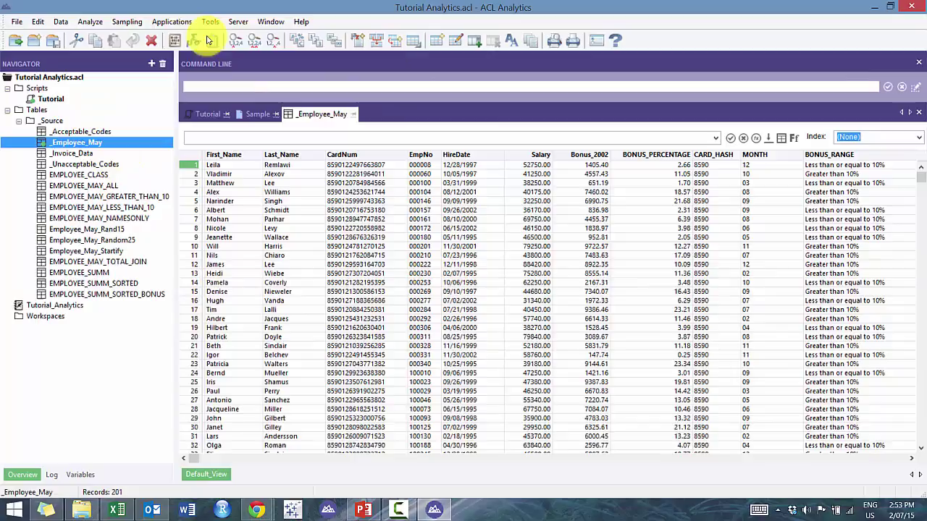
{"action": "left_click", "coordinate": [126, 22]}
{"action": "left_click", "coordinate": [141, 35]}
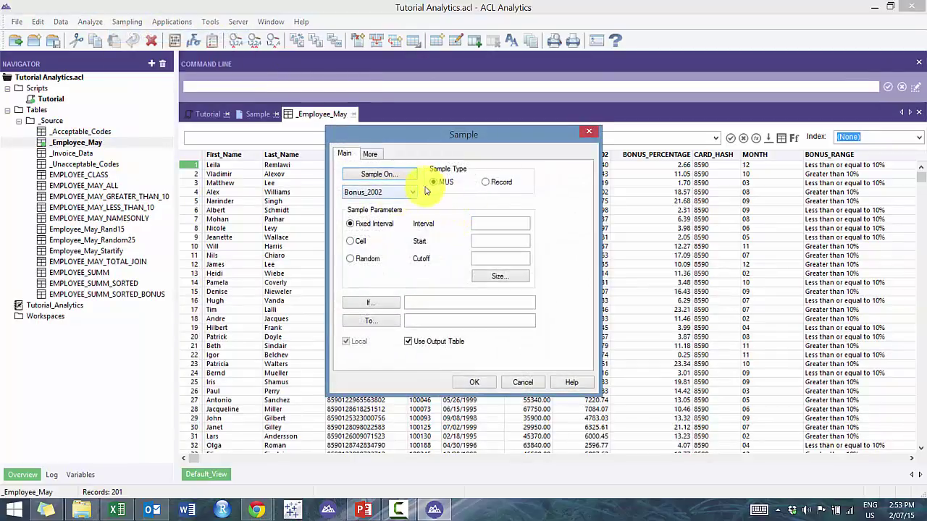
{"action": "left_click", "coordinate": [513, 219]}
{"action": "type", "text": "100"}
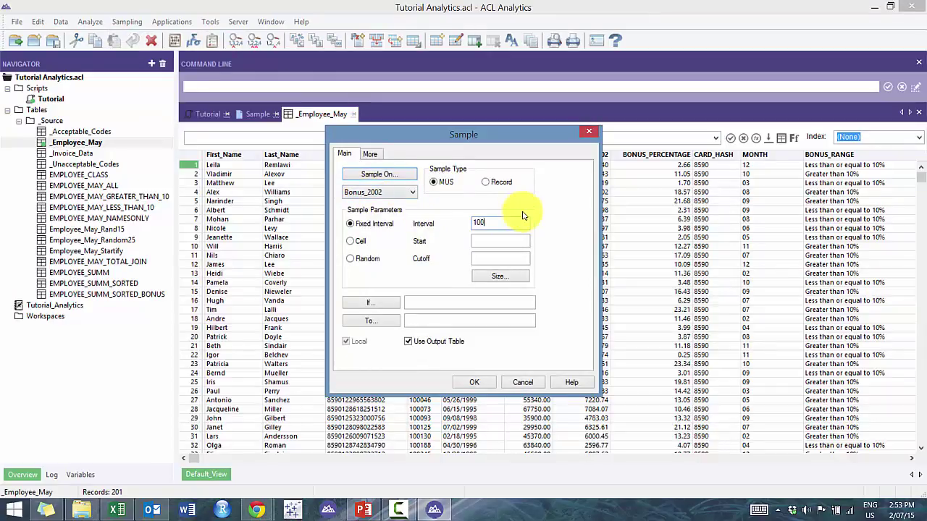
{"action": "type", "text": "000"}
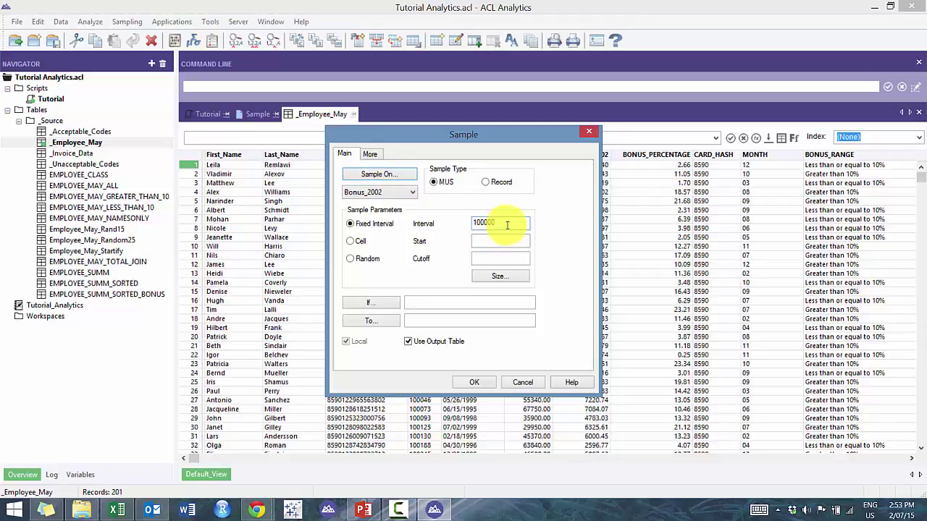
{"action": "left_click_drag", "start_coordinate": [526, 222], "coordinate": [459, 222]}
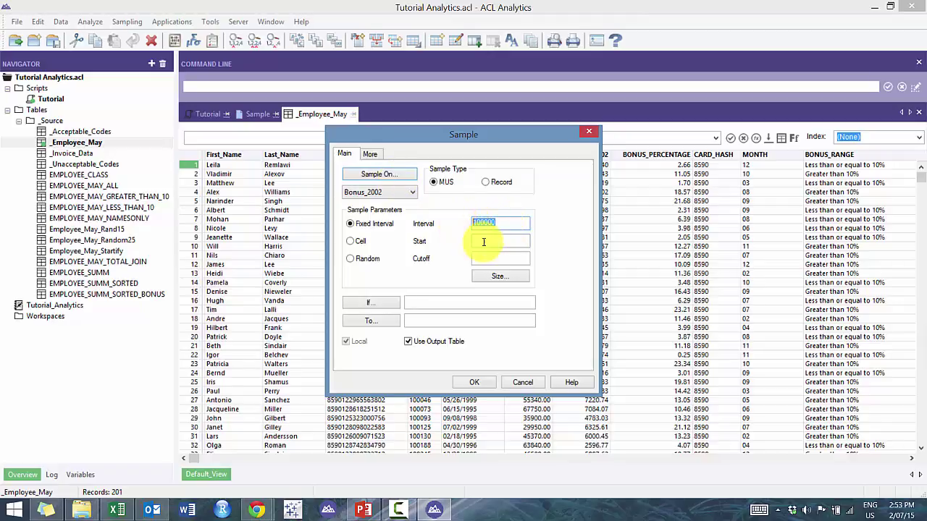
{"action": "left_click", "coordinate": [482, 242]}
{"action": "left_click", "coordinate": [483, 259]}
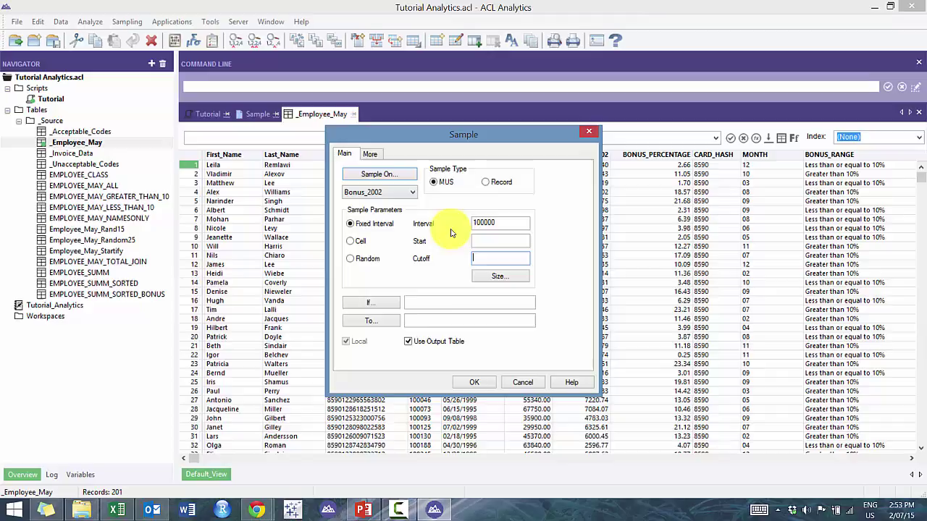
{"action": "left_click", "coordinate": [410, 321]}
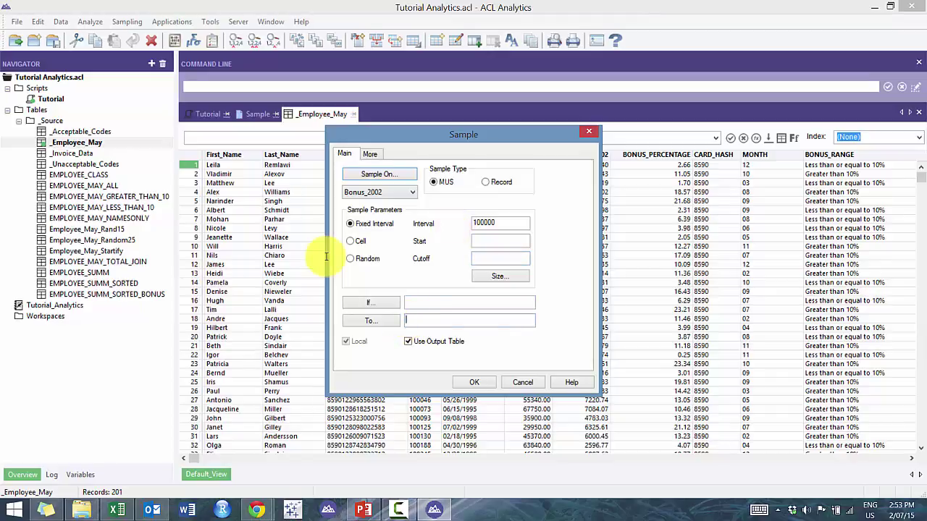
{"action": "left_click", "coordinate": [476, 223]}
{"action": "key", "text": "BackSpace"}
{"action": "type", "text": "5"}
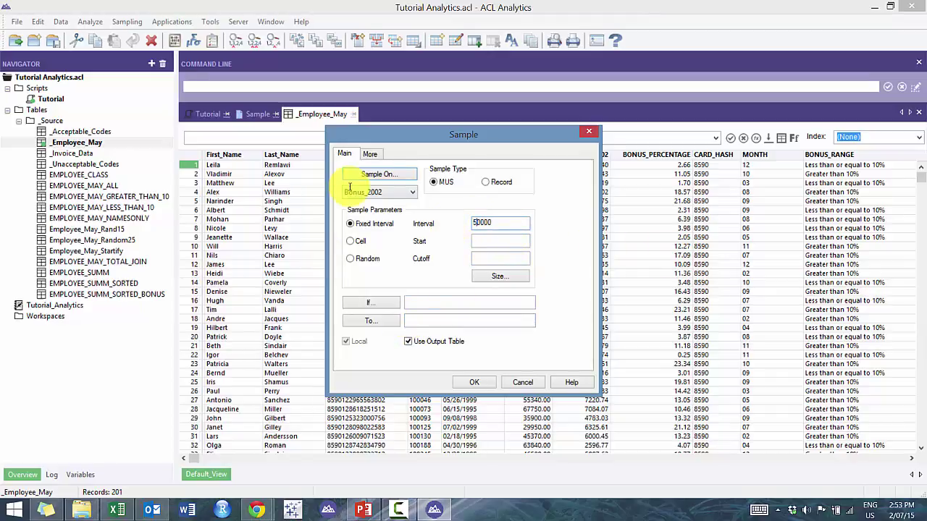
Output the Bonus_2002 sample to the Employee_May_Fixed50K table and run it.
{"action": "left_click", "coordinate": [469, 319]}
{"action": "type", "text": "Emplo"}
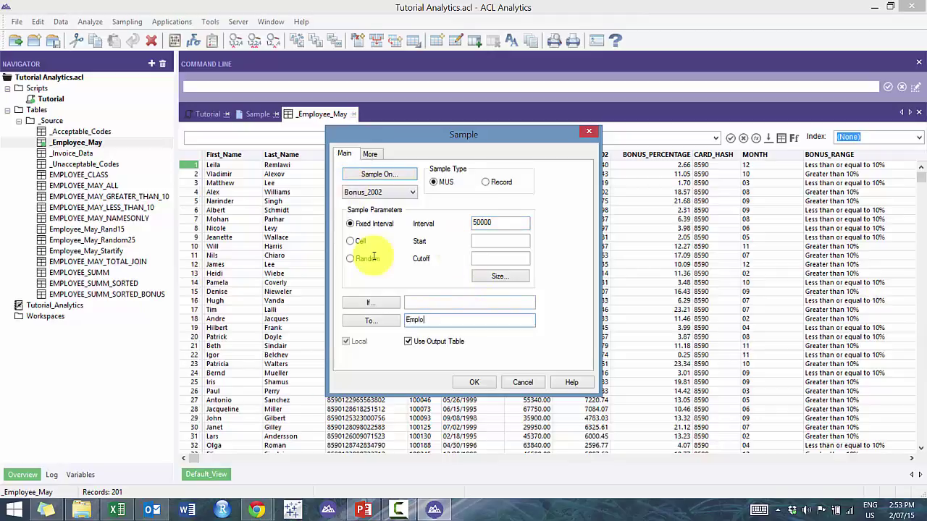
{"action": "type", "text": "yee_May_5"}
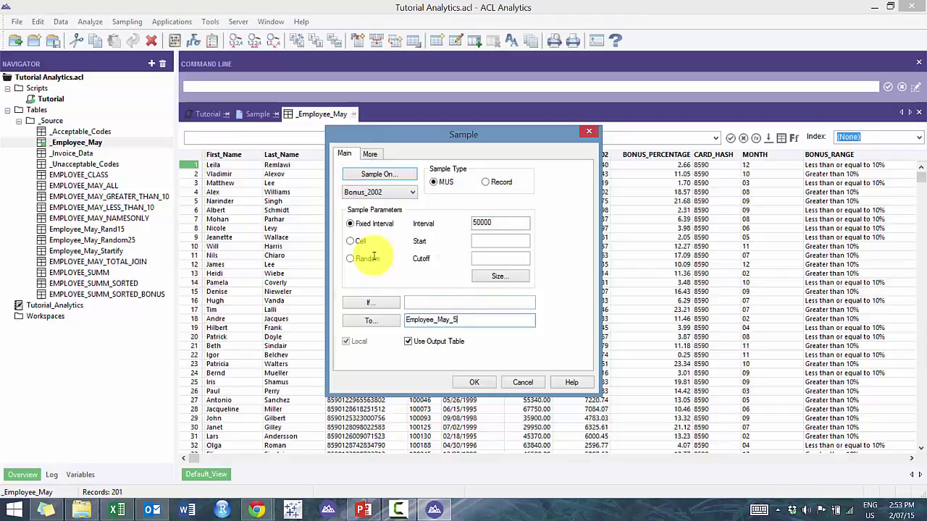
{"action": "key", "text": "BackSpace"}
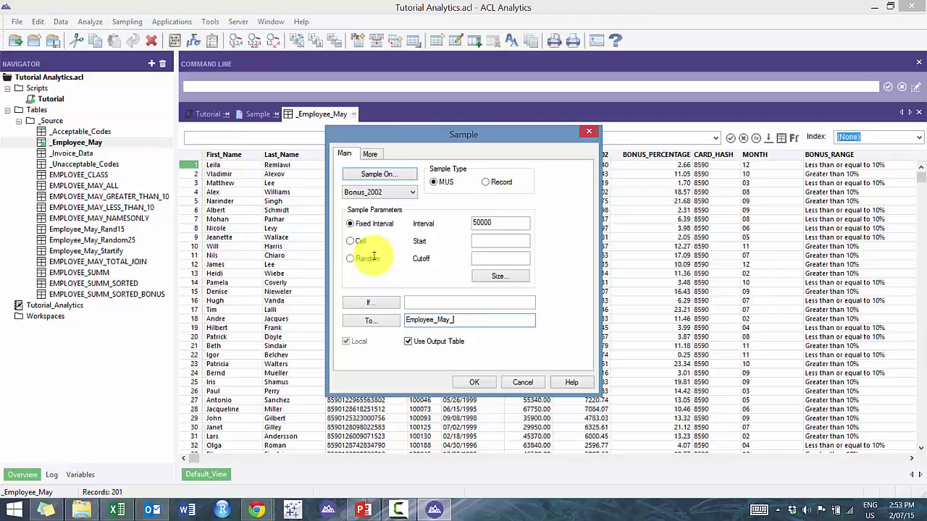
{"action": "type", "text": "Fixed50K"}
{"action": "key", "text": "alt+s"}
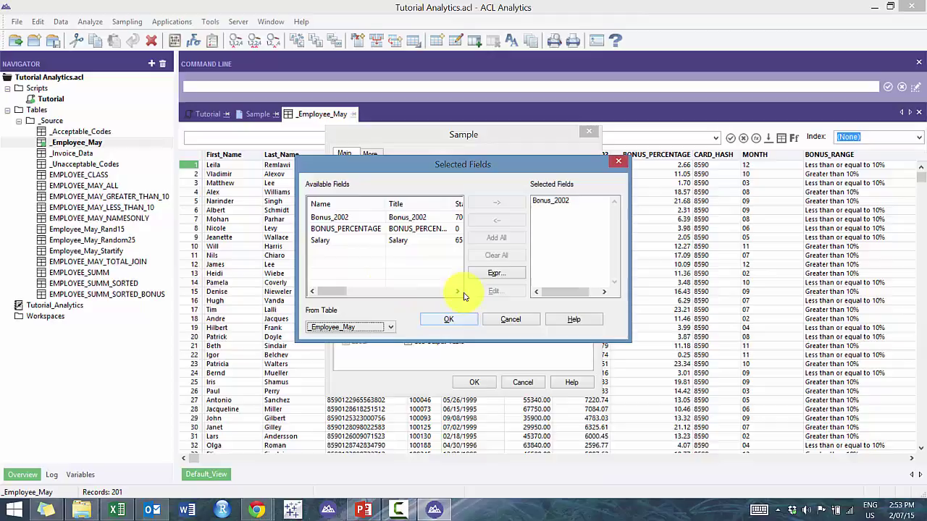
{"action": "left_click", "coordinate": [449, 319]}
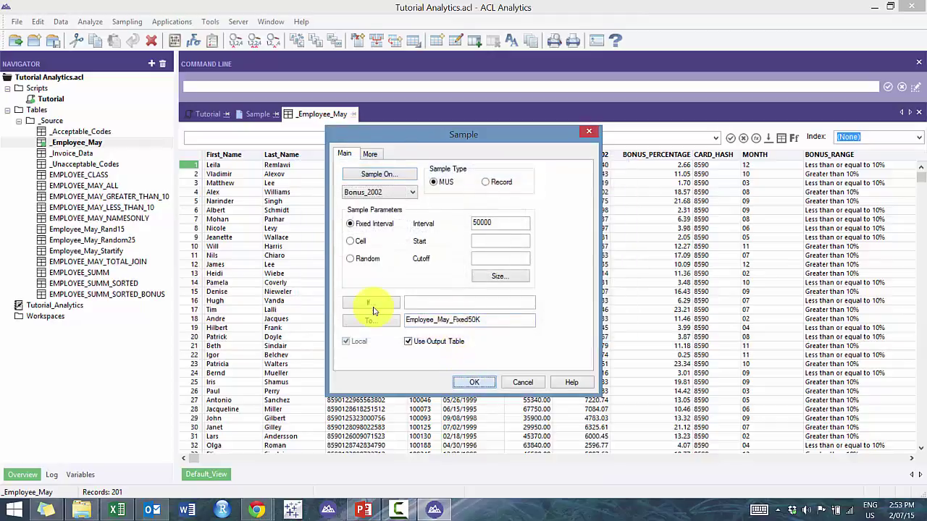
{"action": "left_click", "coordinate": [474, 382]}
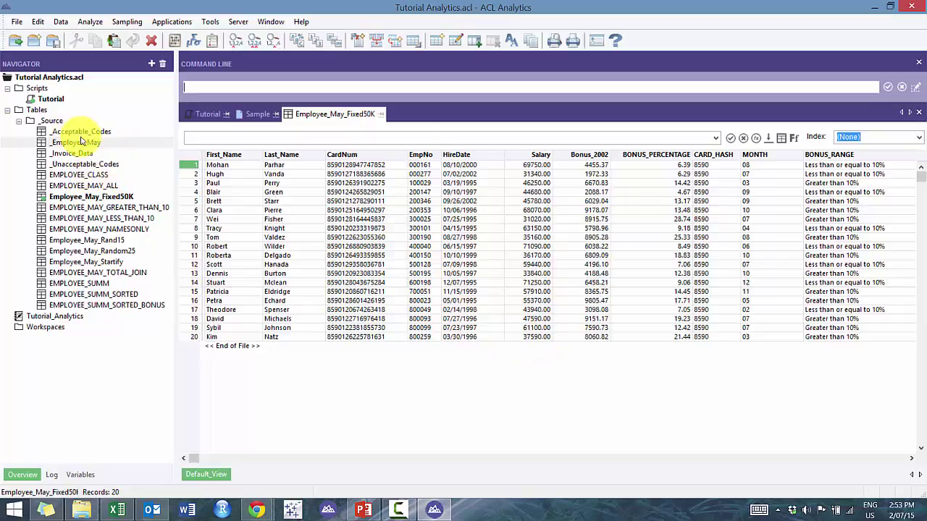
Total the Bonus_2002 column of _Employee_May, giving 1,016,483.76 over 201 records.
{"action": "double_click", "coordinate": [81, 142]}
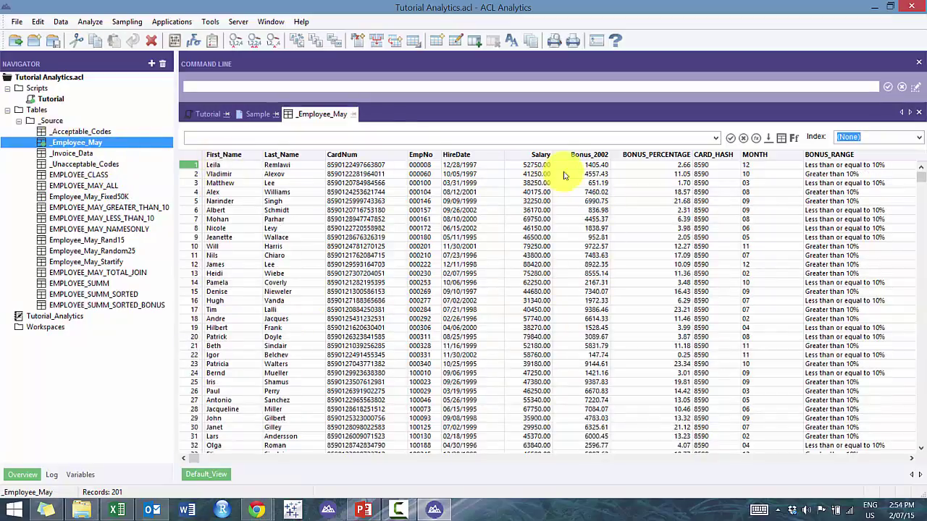
{"action": "left_click", "coordinate": [589, 156]}
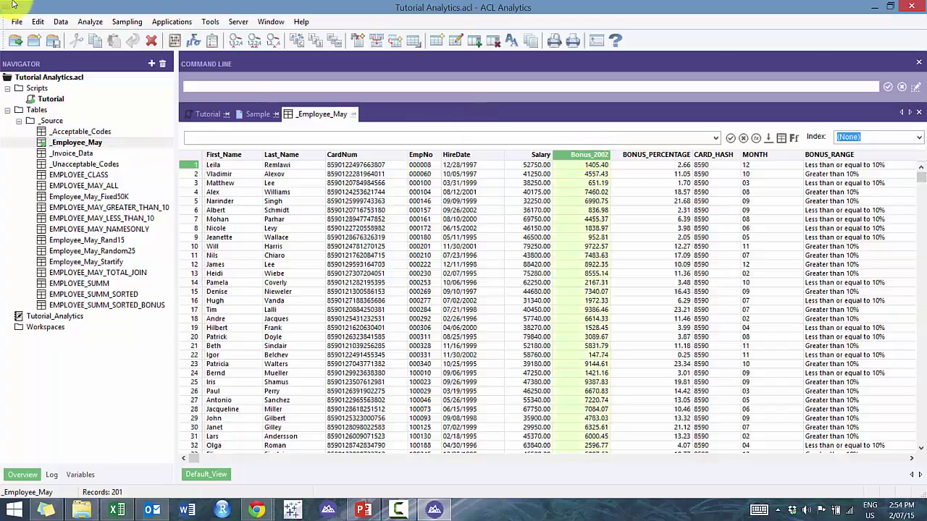
{"action": "left_click", "coordinate": [62, 21]}
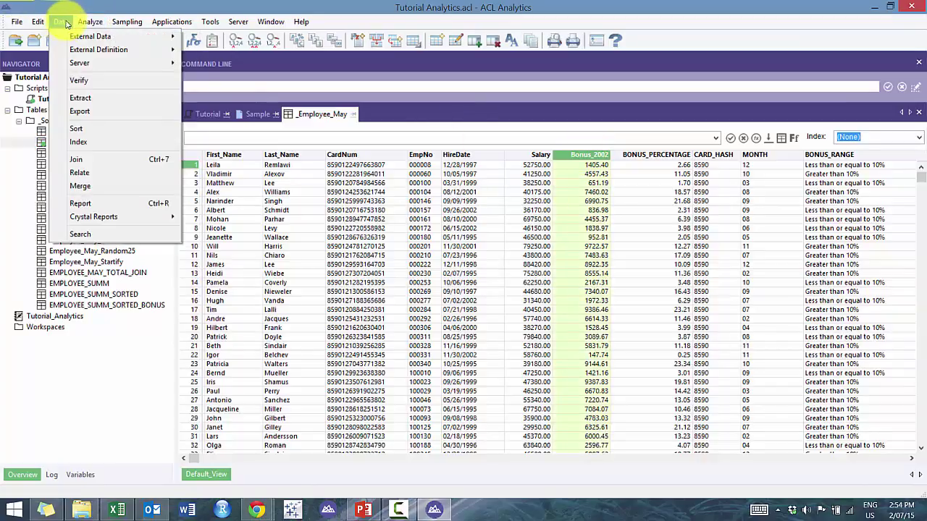
{"action": "left_click", "coordinate": [90, 22]}
{"action": "left_click", "coordinate": [90, 22]}
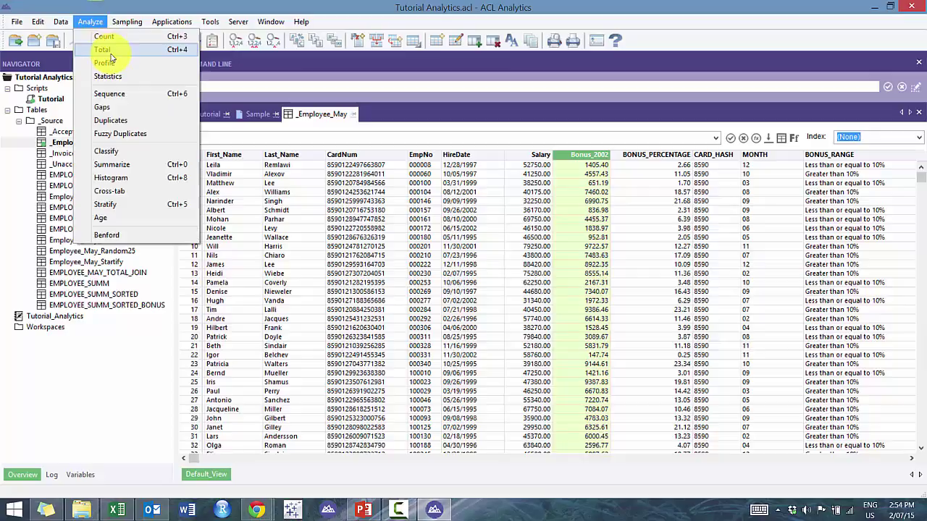
{"action": "left_click", "coordinate": [105, 50]}
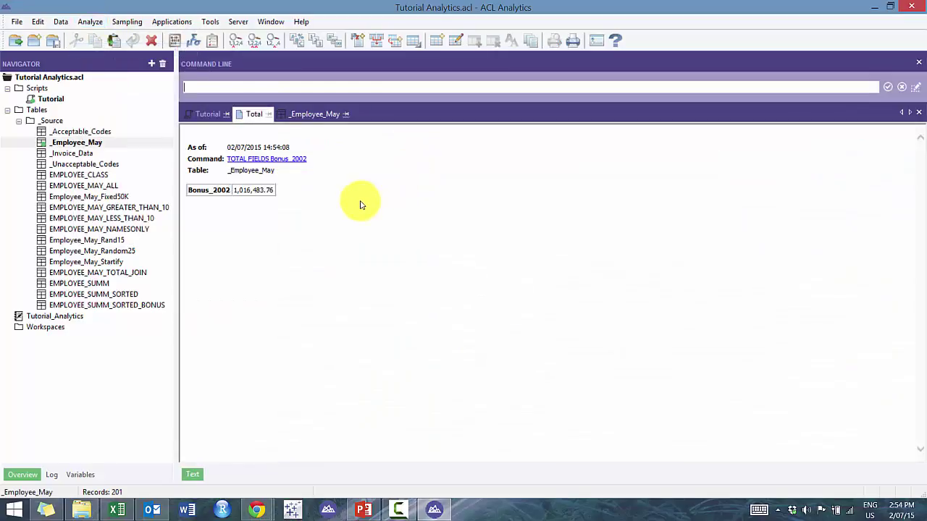